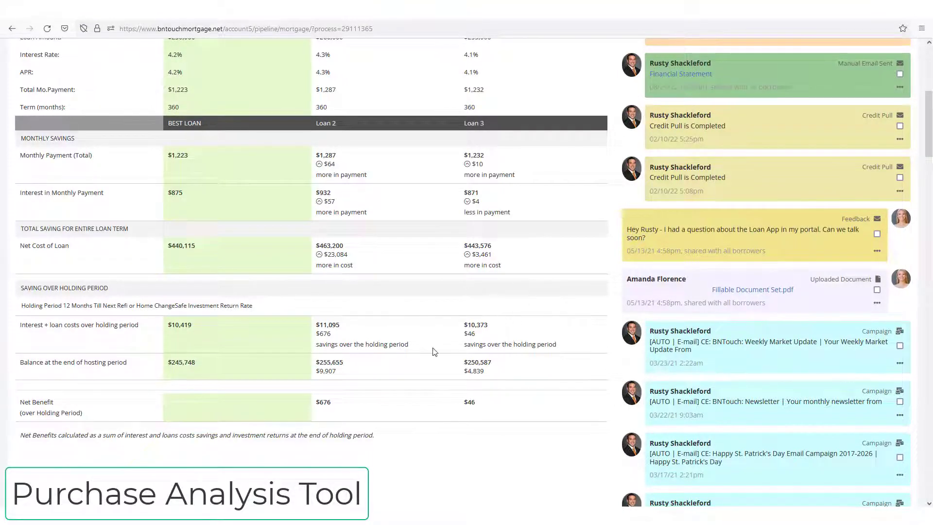
Open the client's mortgage record from the processing list and go to its Purchase Analysis section.
{"action": "scroll", "coordinate": [256, 350], "scroll_direction": "up", "scroll_amount": 5}
{"action": "scroll", "coordinate": [241, 348], "scroll_direction": "up", "scroll_amount": 1}
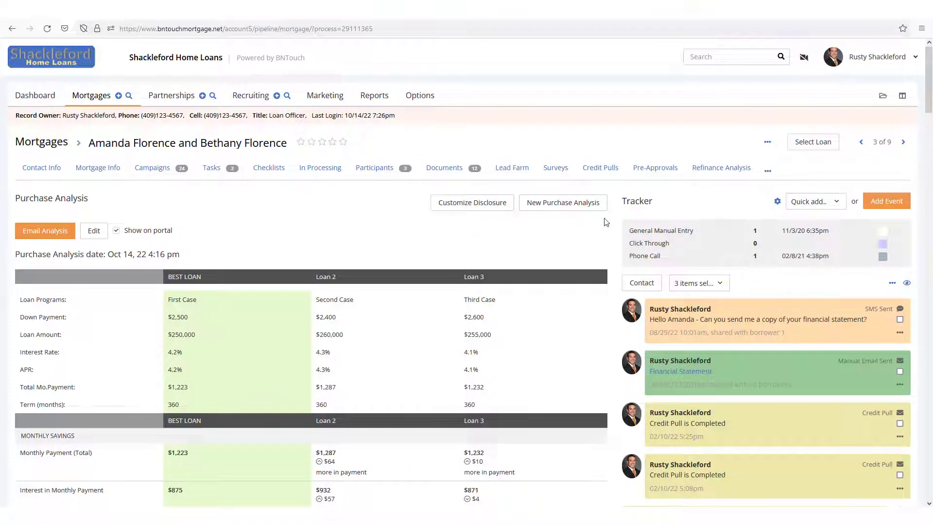
{"action": "left_click", "coordinate": [563, 202]}
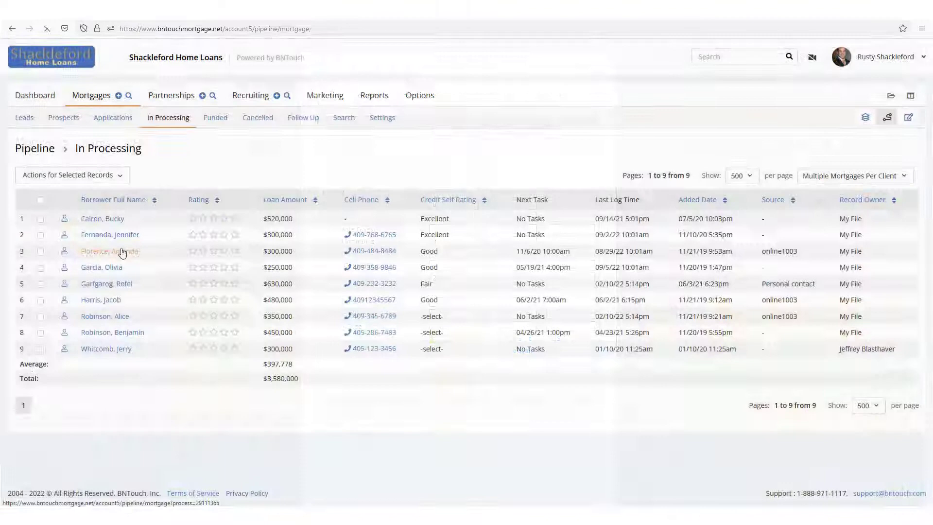
{"action": "left_click", "coordinate": [122, 252]}
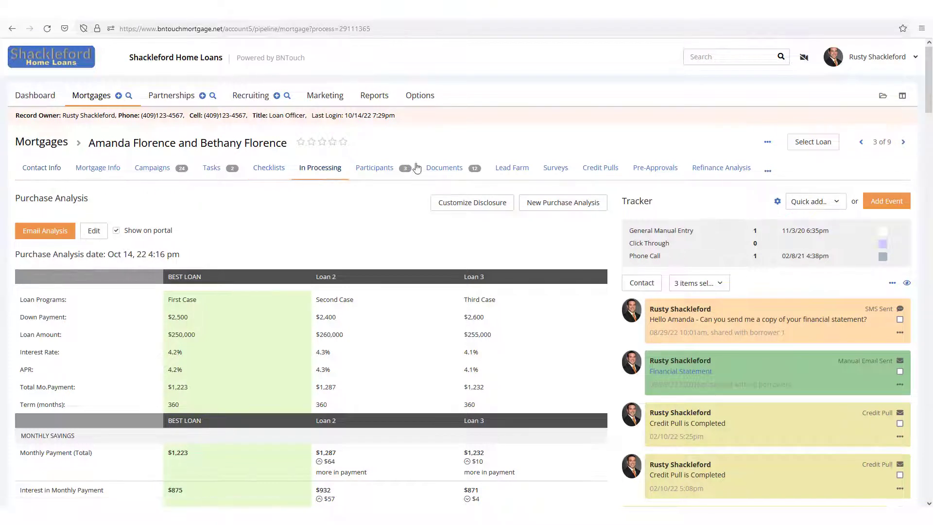
{"action": "left_click", "coordinate": [769, 172]}
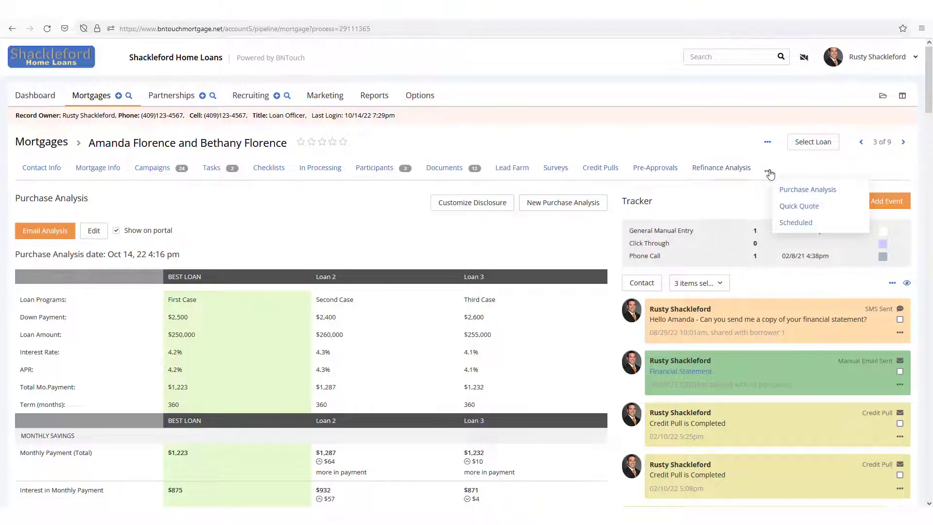
{"action": "left_click", "coordinate": [811, 190]}
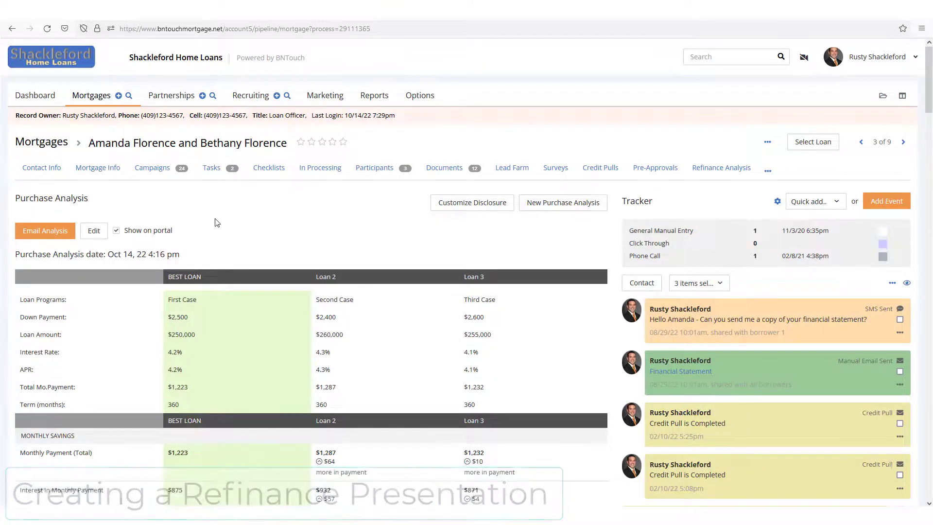
Create a new purchase analysis with Case 1 (300000 at 4.2) and Case 2 (310000 at 4.1), 360-month terms.
{"action": "left_click", "coordinate": [549, 210]}
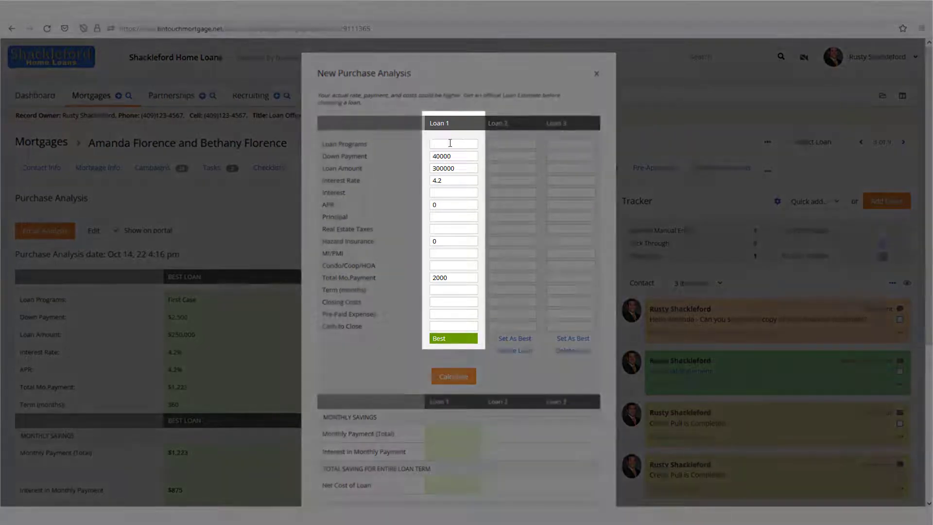
{"action": "left_click", "coordinate": [450, 143]}
{"action": "type", "text": "Case 1"}
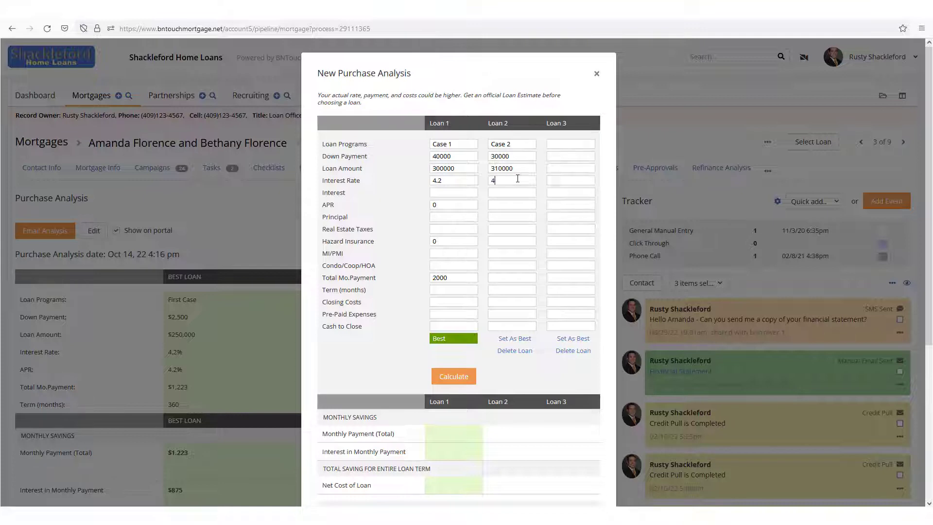
{"action": "left_click", "coordinate": [497, 277]}
{"action": "type", "text": "2000"}
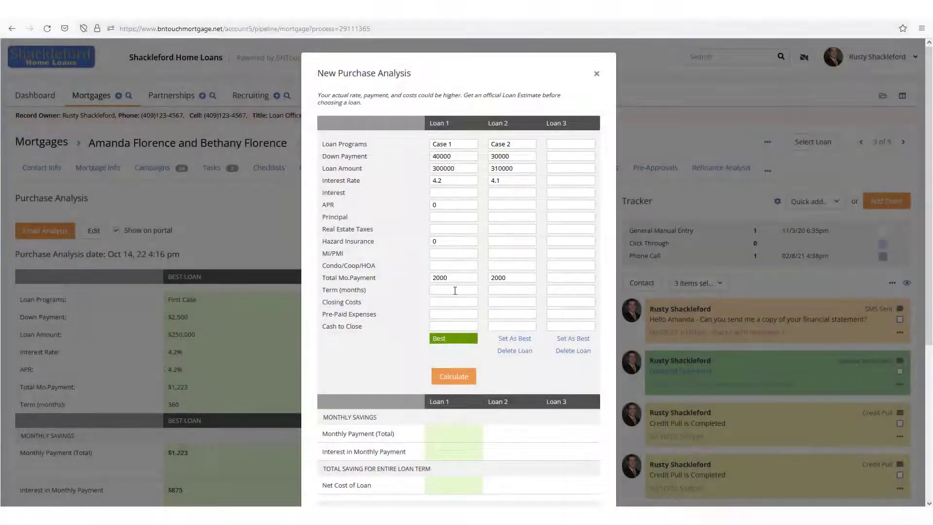
{"action": "left_click", "coordinate": [454, 290]}
{"action": "type", "text": "360"}
Calculate the three-loan comparison and review Loan 1's $1,222.54 payment and 12-month holding-period results.
{"action": "left_click", "coordinate": [453, 376]}
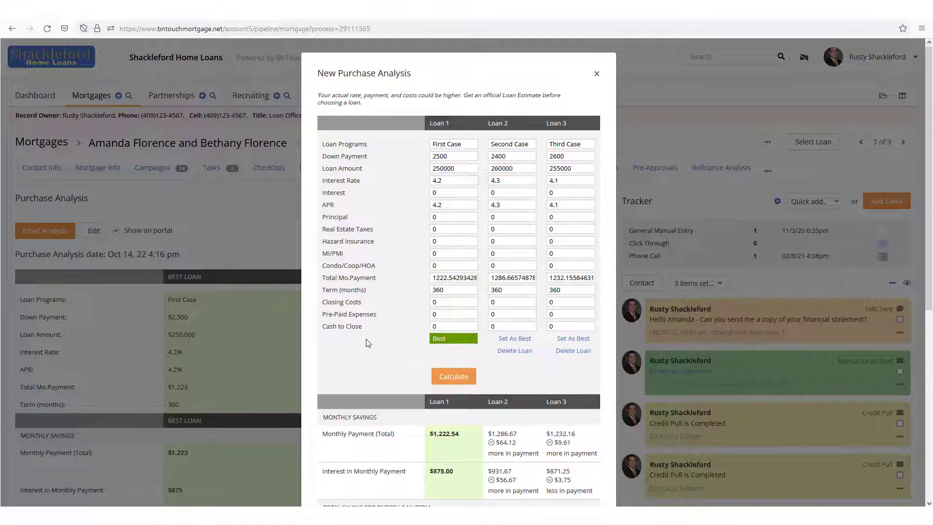
{"action": "scroll", "coordinate": [367, 340], "scroll_direction": "down", "scroll_amount": 6}
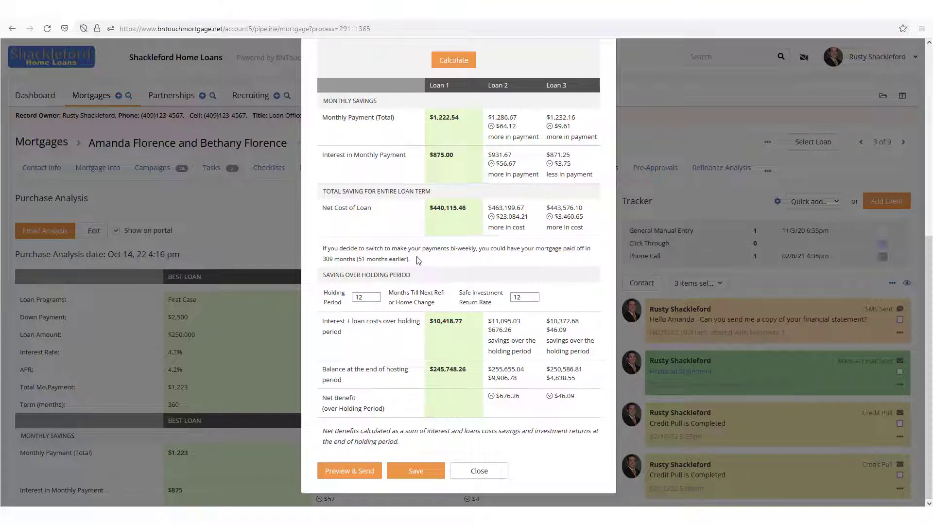
Try Loan 2 as the best loan, then set Loan 1 back as best.
{"action": "scroll", "coordinate": [425, 264], "scroll_direction": "up", "scroll_amount": 6}
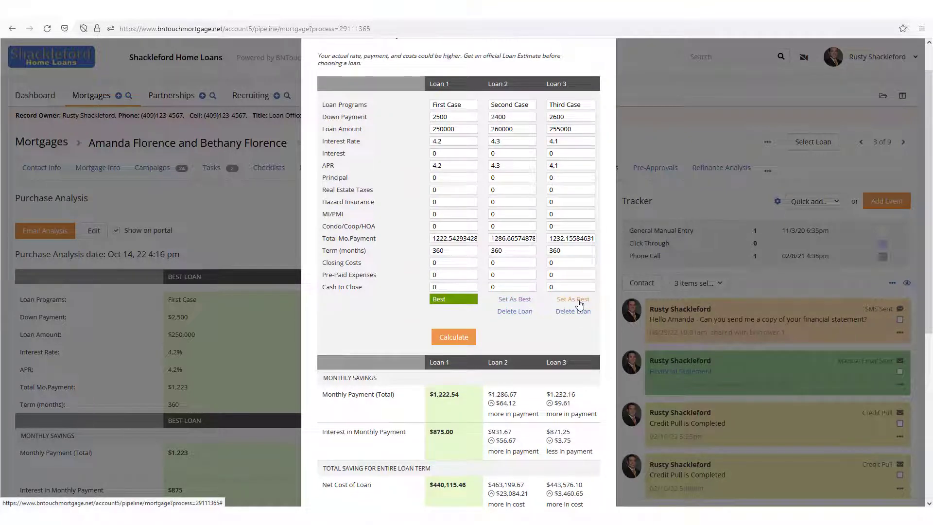
{"action": "left_click", "coordinate": [528, 299]}
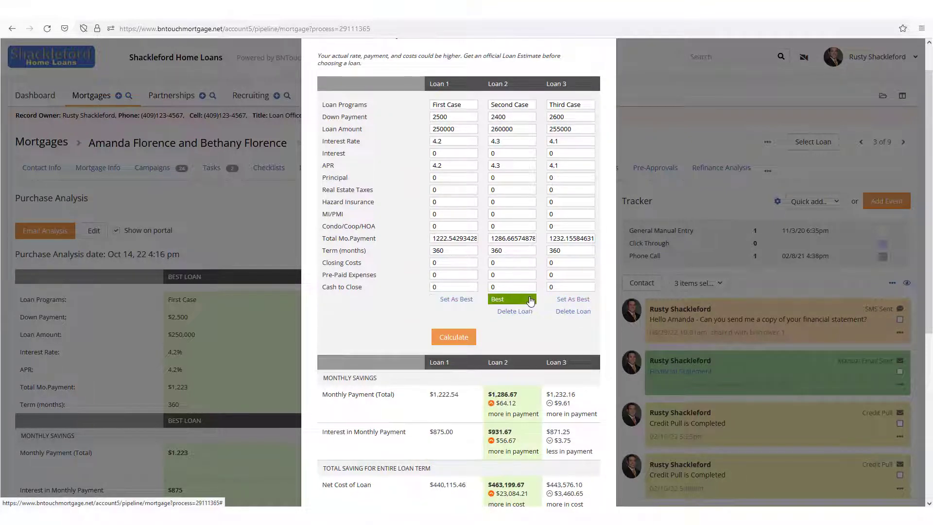
{"action": "scroll", "coordinate": [529, 301], "scroll_direction": "down", "scroll_amount": 3}
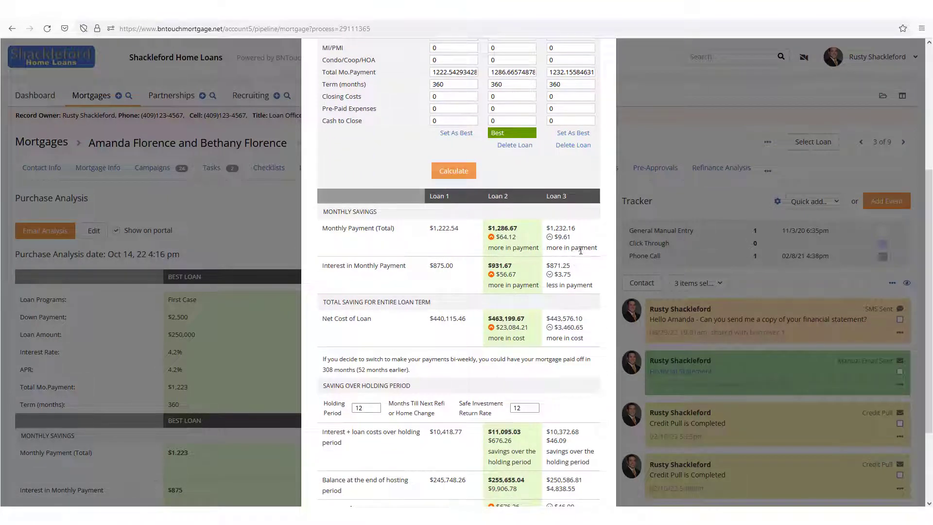
{"action": "left_click", "coordinate": [443, 134]}
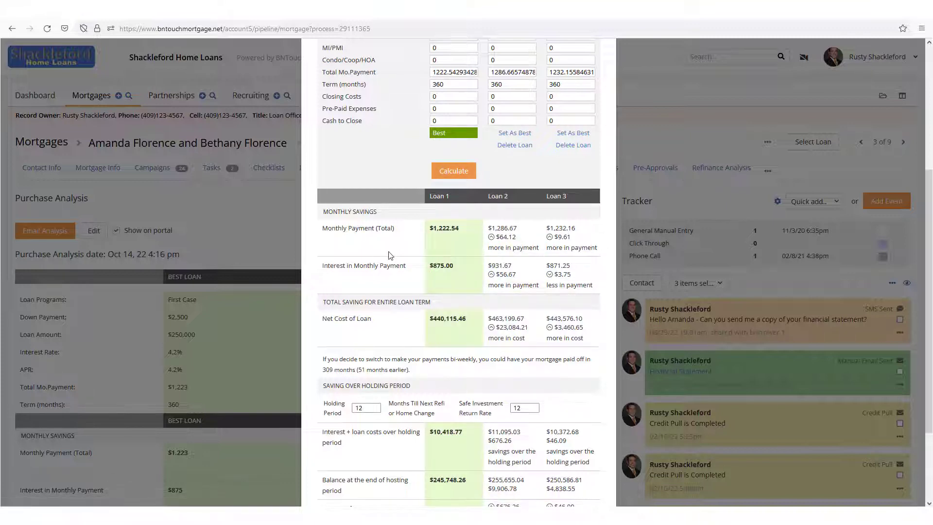
{"action": "scroll", "coordinate": [389, 255], "scroll_direction": "down", "scroll_amount": 3}
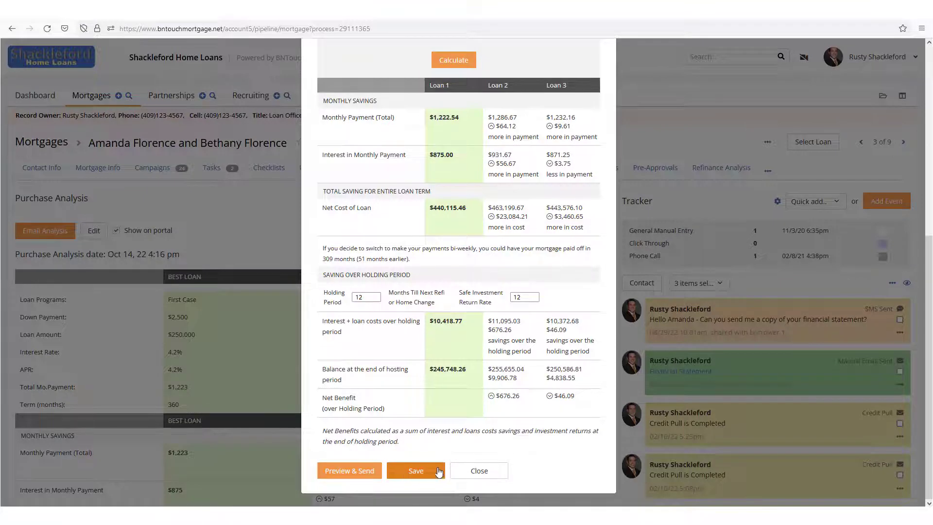
Preview the analysis email, choose an email template, and send it to the client.
{"action": "left_click", "coordinate": [340, 470]}
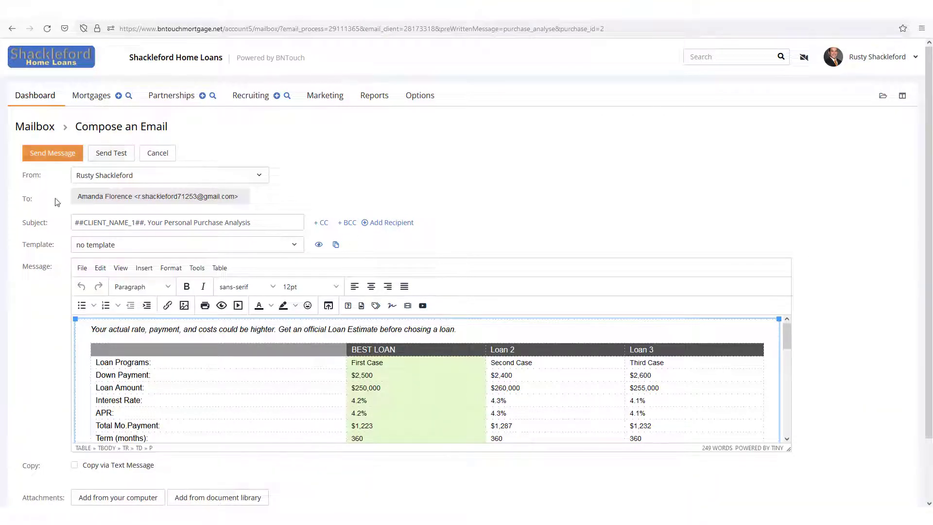
{"action": "left_click", "coordinate": [105, 246]}
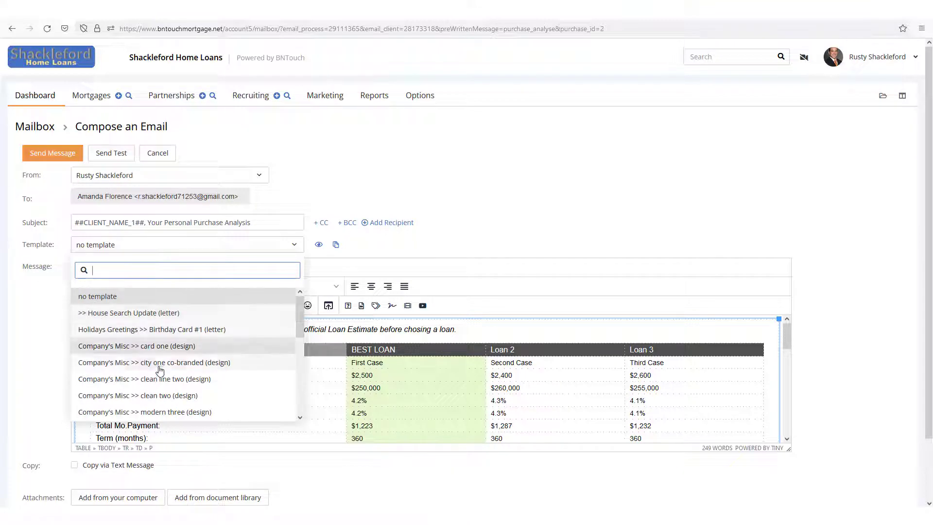
{"action": "left_click", "coordinate": [48, 310]}
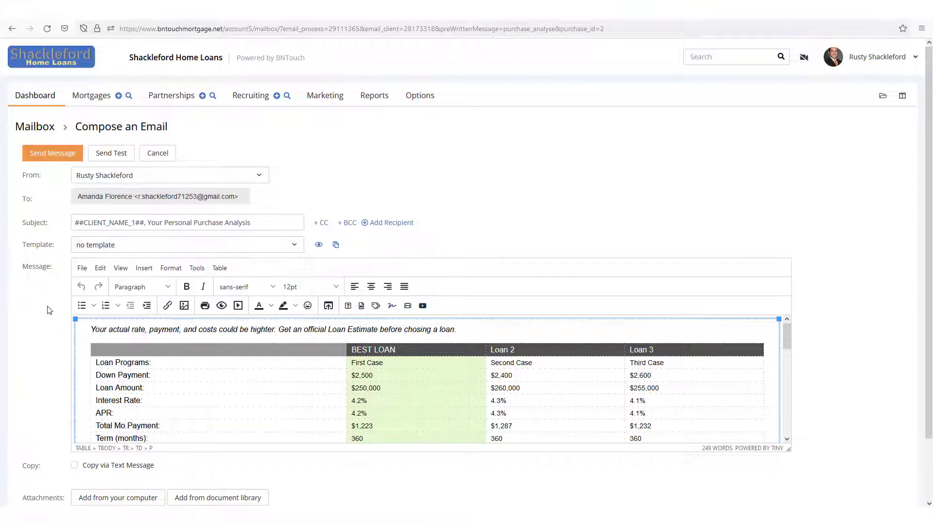
{"action": "left_click", "coordinate": [41, 154]}
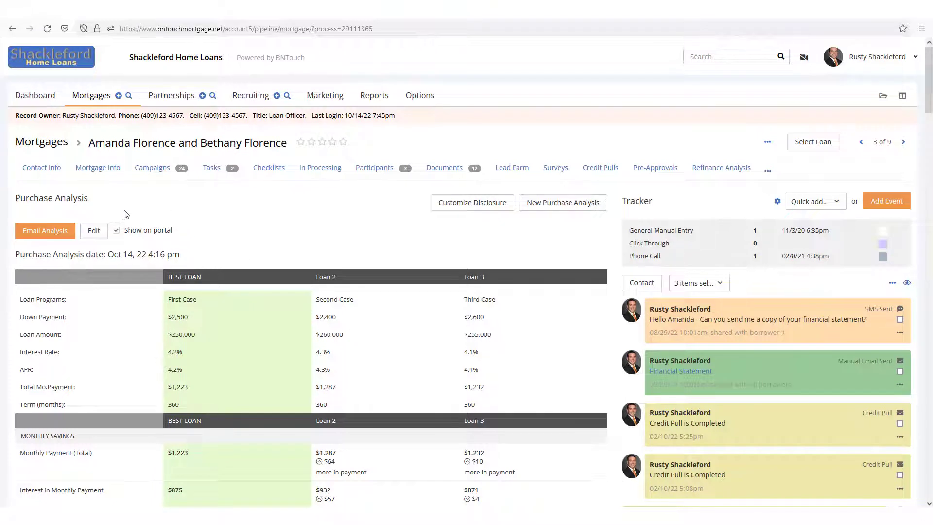
Append a new line 'Thank you for working with us!' to the disclosure text and save it.
{"action": "left_click", "coordinate": [471, 205]}
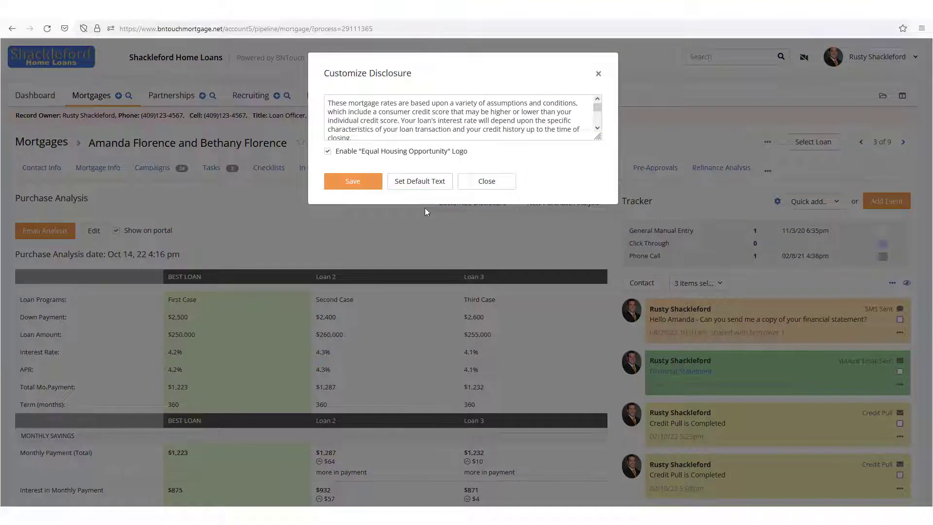
{"action": "left_click", "coordinate": [368, 105]}
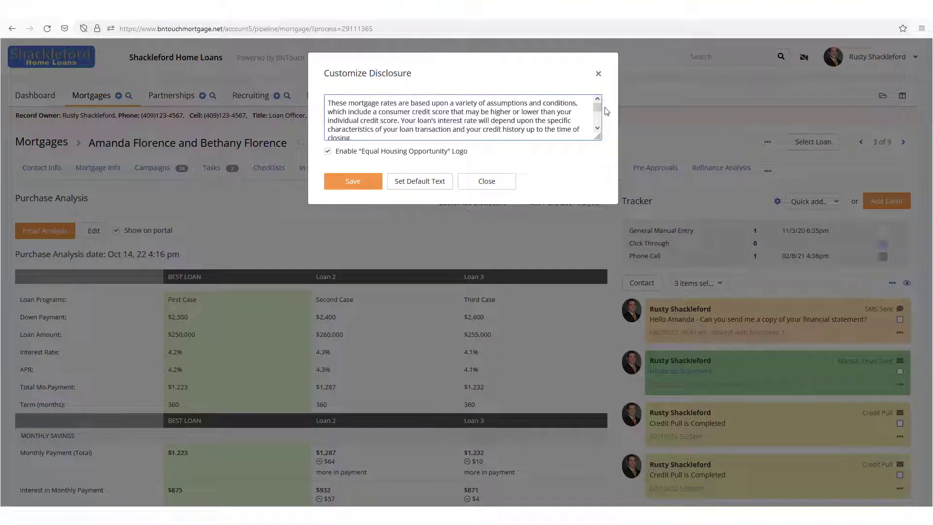
{"action": "left_click_drag", "start_coordinate": [599, 112], "coordinate": [600, 124]}
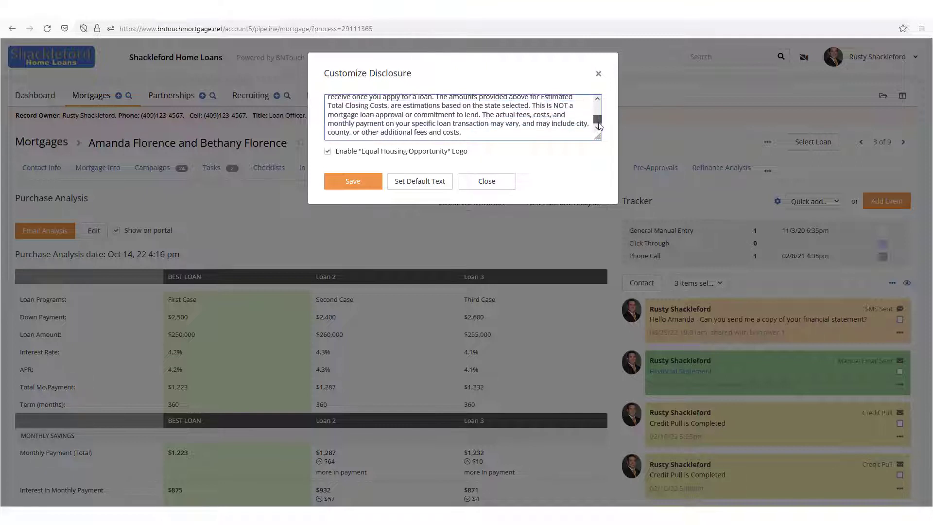
{"action": "left_click", "coordinate": [492, 135]}
{"action": "key", "text": "Return"}
{"action": "key", "text": "Return"}
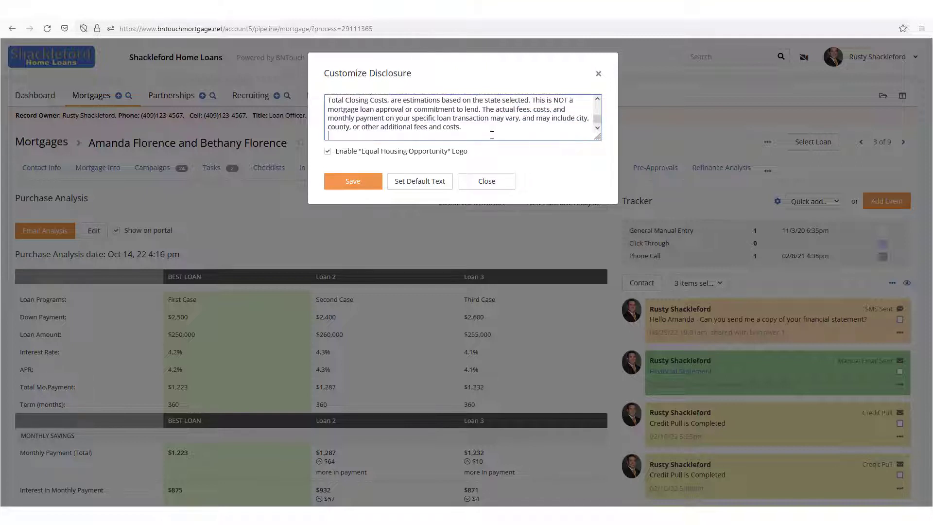
{"action": "type", "text": "Thank you fo"}
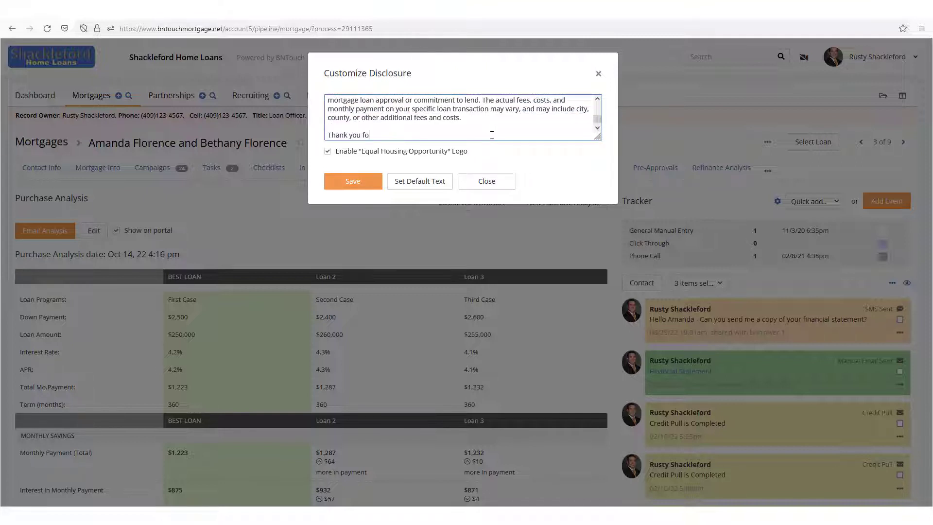
{"action": "type", "text": "r working with us!"}
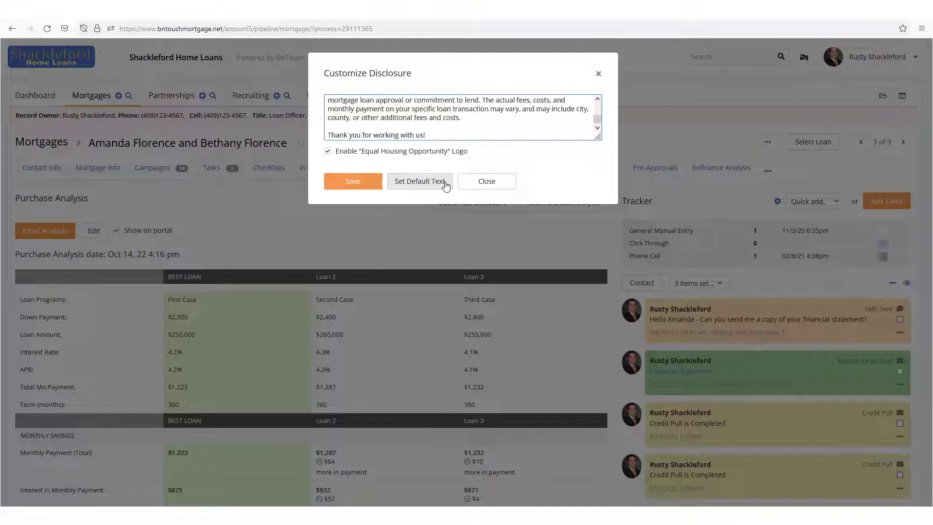
{"action": "left_click", "coordinate": [328, 152]}
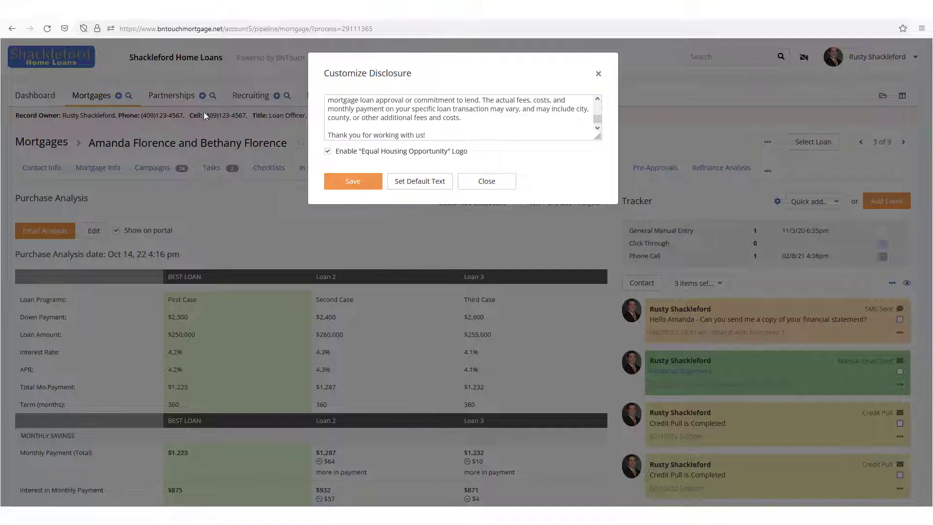
{"action": "left_click", "coordinate": [349, 191]}
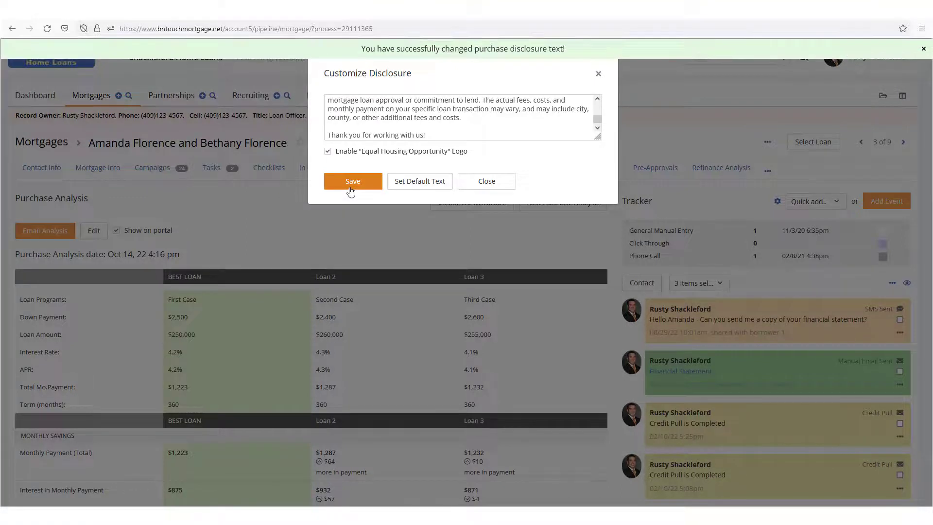
{"action": "left_click", "coordinate": [487, 185]}
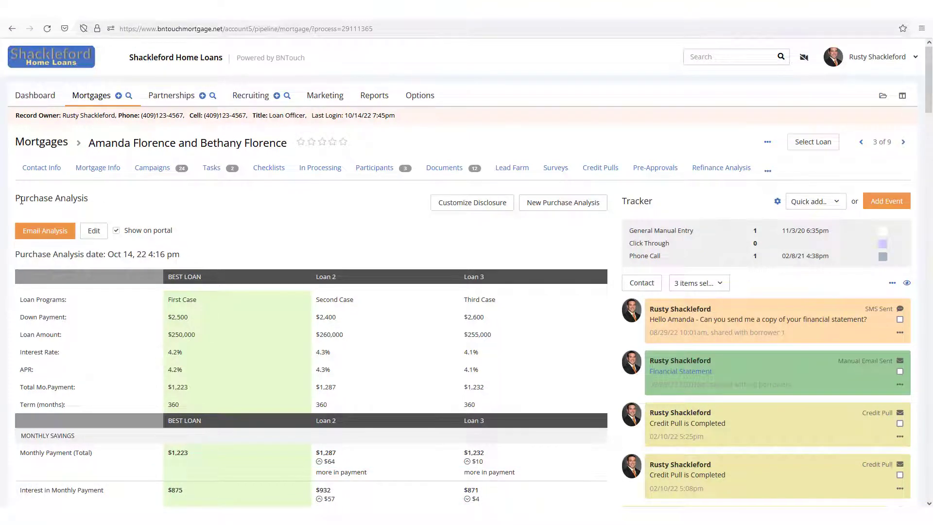
{"action": "scroll", "coordinate": [58, 205], "scroll_direction": "down", "scroll_amount": 3}
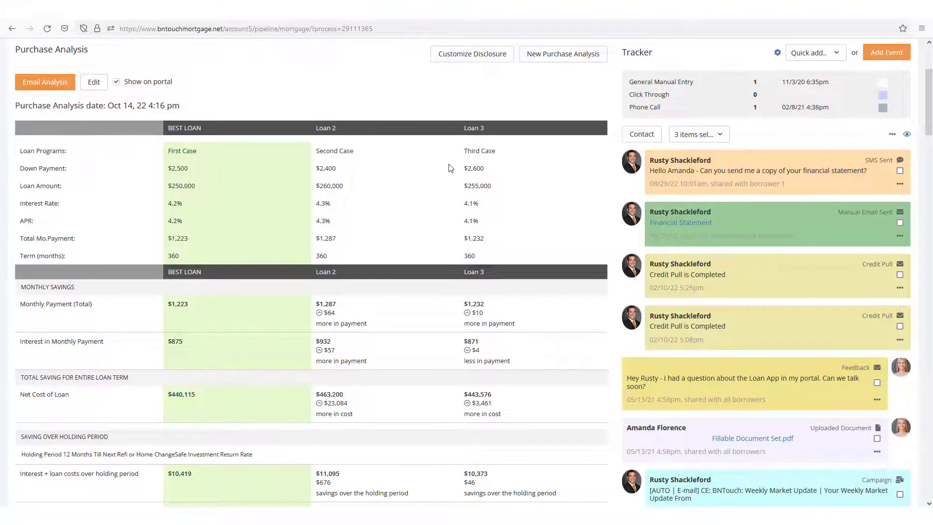
{"action": "scroll", "coordinate": [196, 398], "scroll_direction": "up", "scroll_amount": 2}
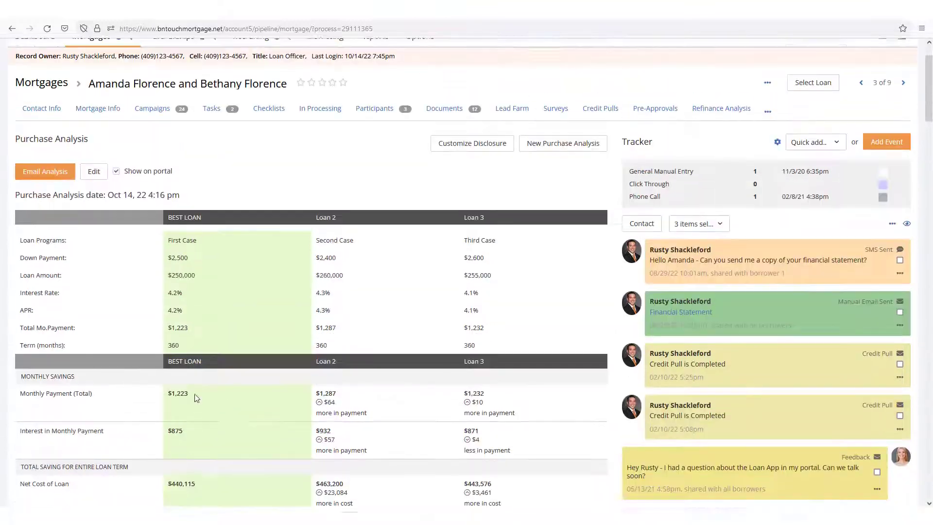
{"action": "scroll", "coordinate": [196, 397], "scroll_direction": "up", "scroll_amount": 2}
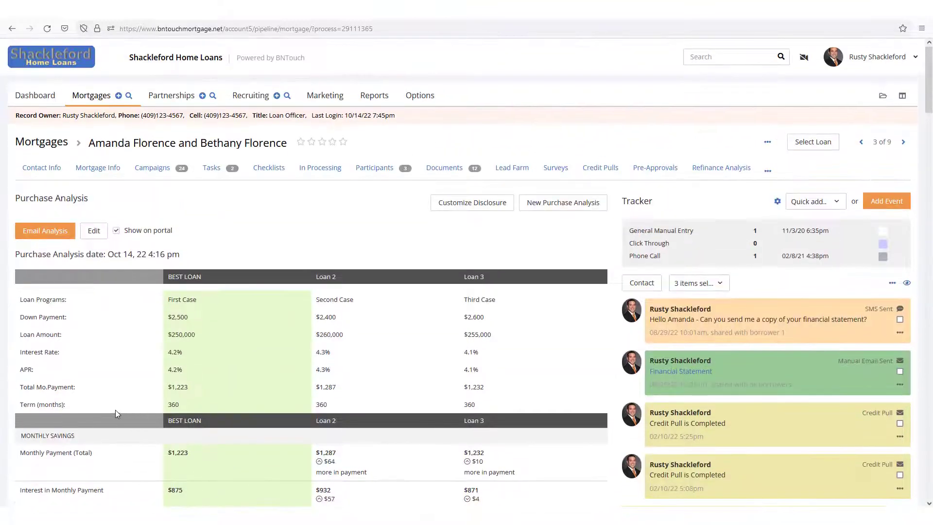
{"action": "left_click", "coordinate": [92, 231]}
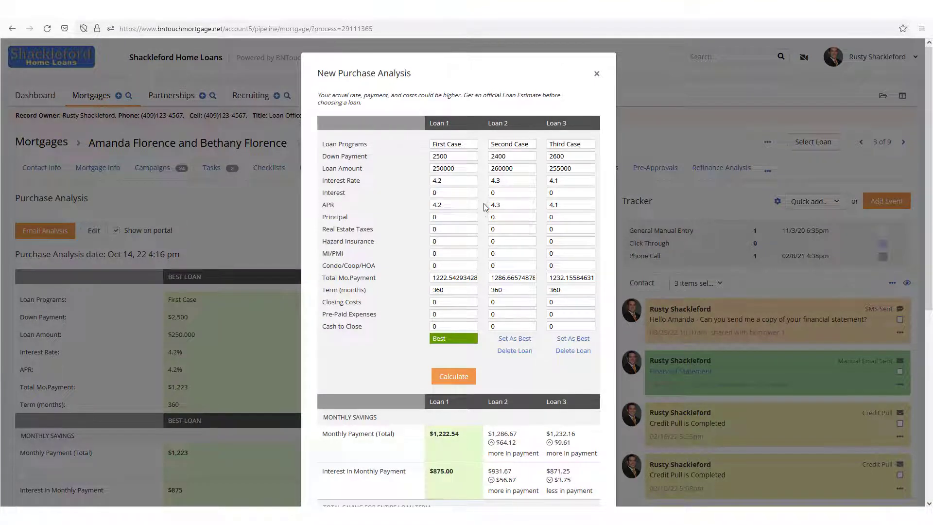
{"action": "left_click", "coordinate": [597, 74]}
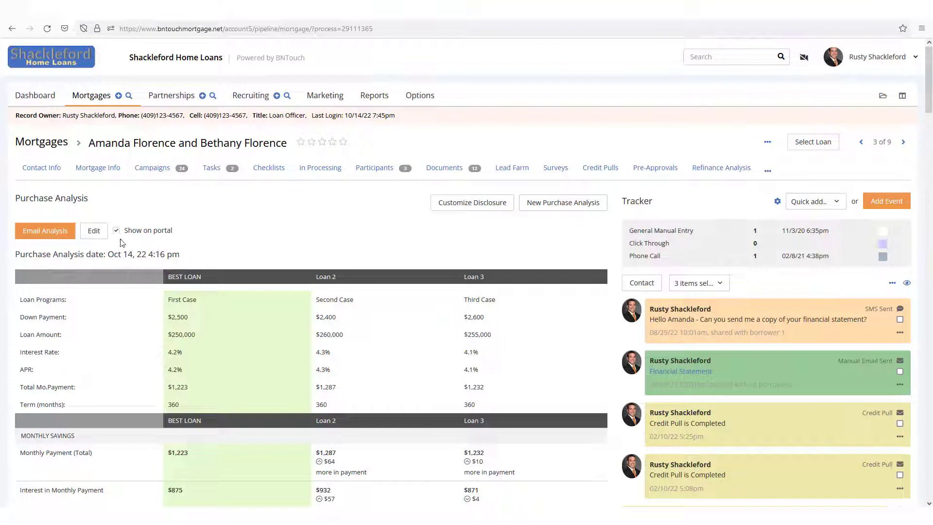
Turn off Show on portal and review the Net Benefit row: $676 for Loan 2, $46 for Loan 3.
{"action": "left_click", "coordinate": [117, 232]}
{"action": "scroll", "coordinate": [118, 236], "scroll_direction": "down", "scroll_amount": 4}
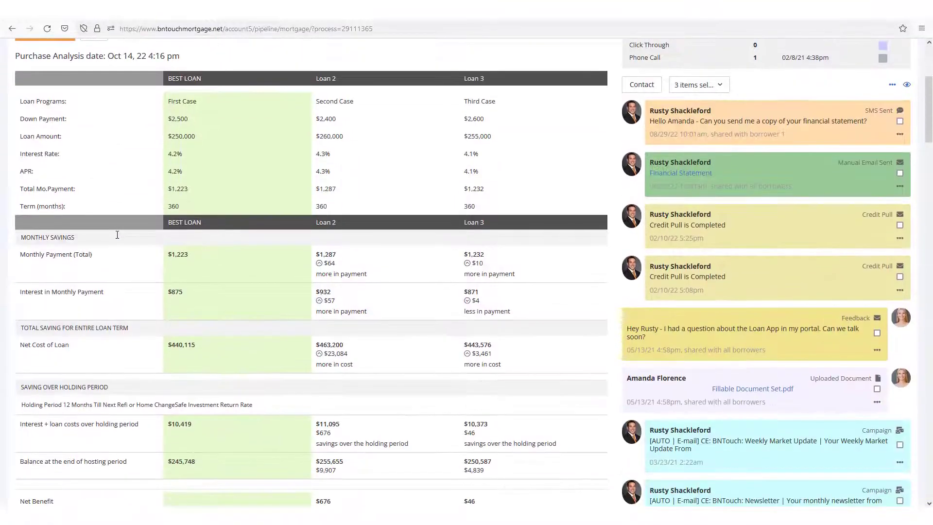
{"action": "scroll", "coordinate": [281, 446], "scroll_direction": "down", "scroll_amount": 3}
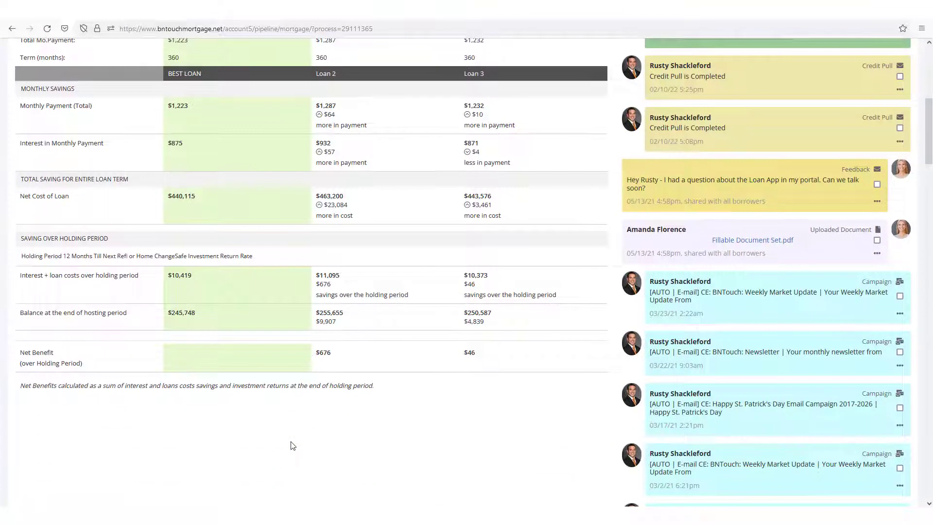